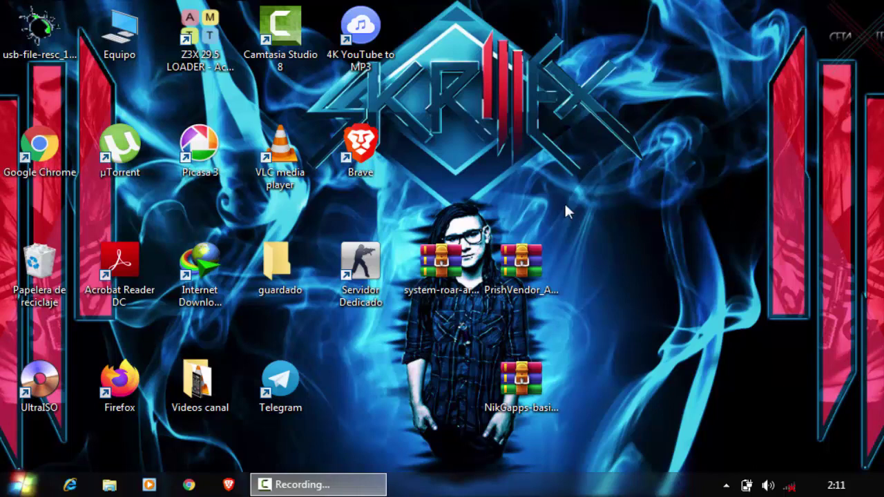
# Examine the names of the three downloaded archives on the desktop: the system-roar image, PrishVendor and NikGapps.
pyautogui.click(525, 379)
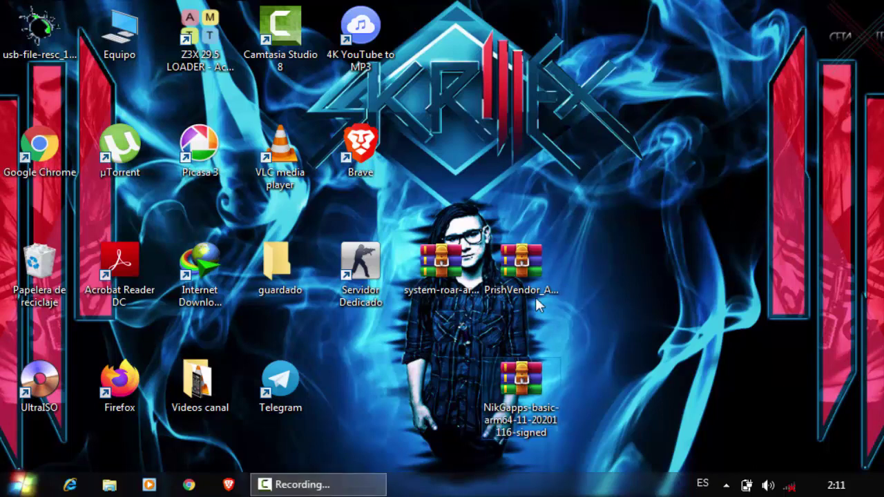
pyautogui.click(460, 273)
pyautogui.click(523, 273)
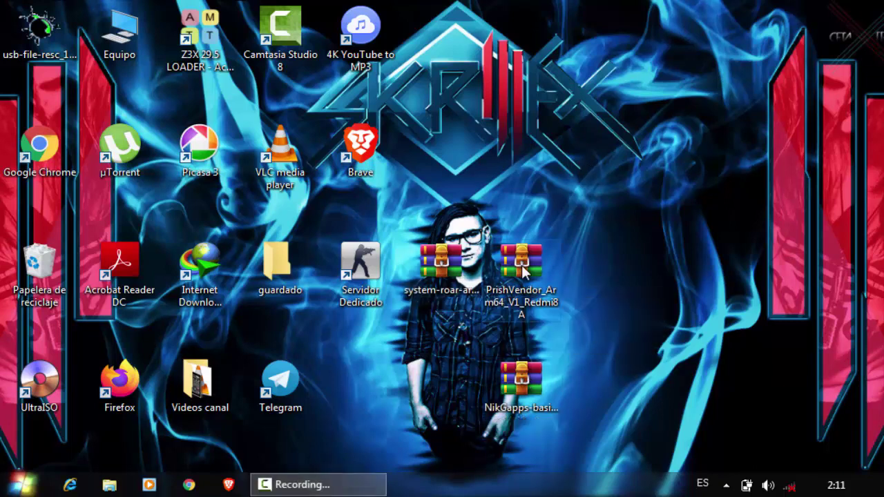
pyautogui.press('Left')
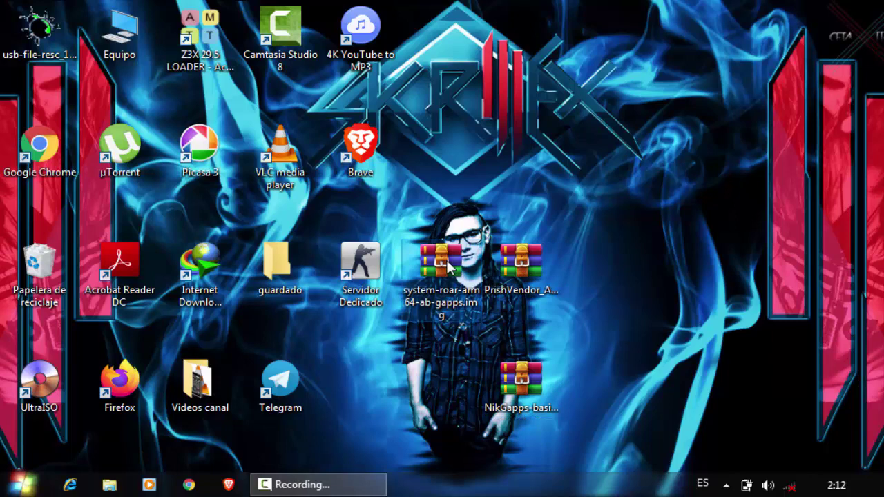
pyautogui.click(522, 274)
pyautogui.click(426, 271)
pyautogui.click(539, 284)
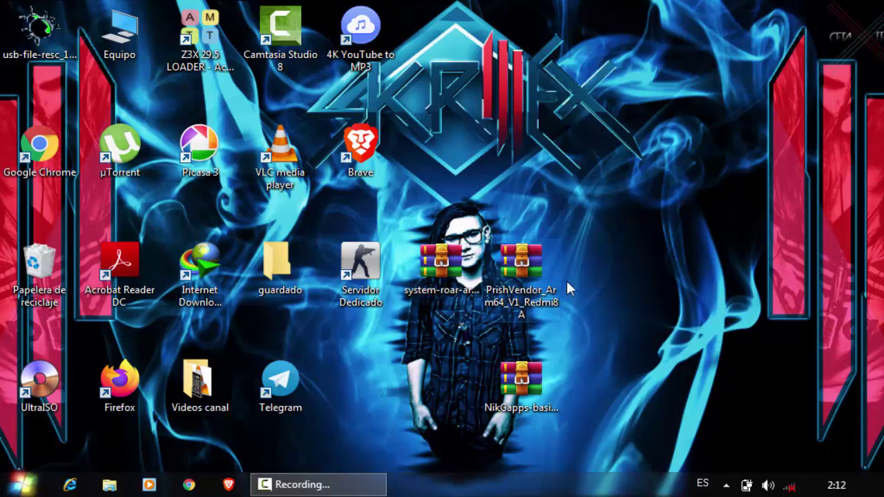
pyautogui.click(523, 392)
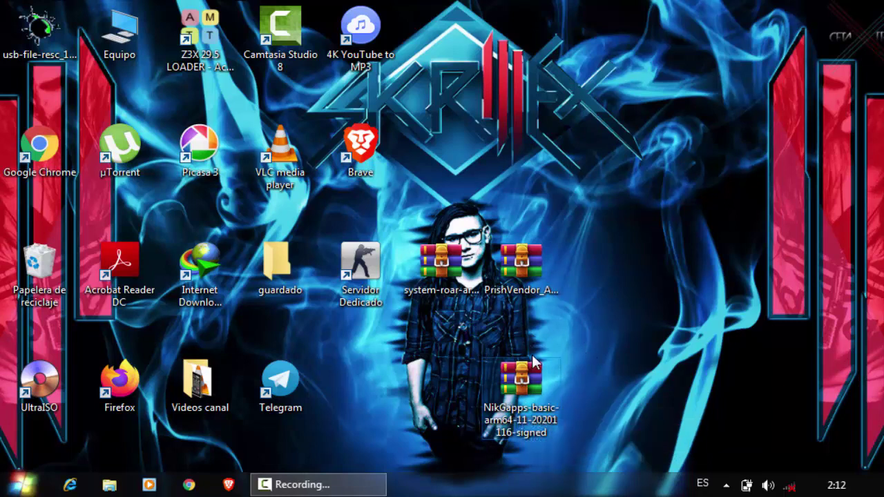
pyautogui.moveTo(600, 391); pyautogui.dragTo(453, 248)
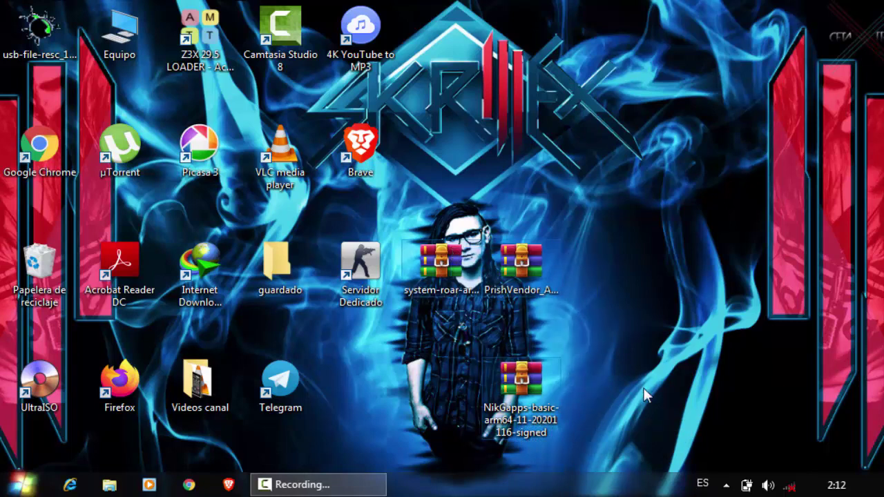
pyautogui.moveTo(608, 414); pyautogui.dragTo(443, 261)
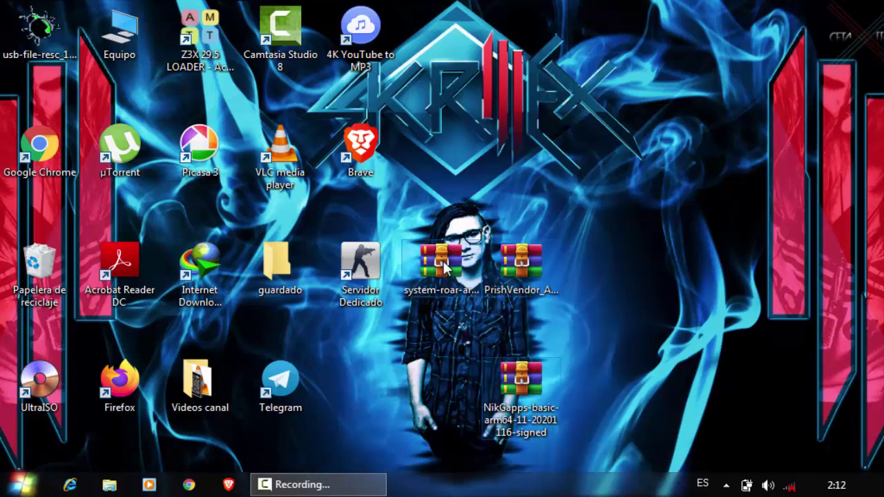
pyautogui.click(593, 354)
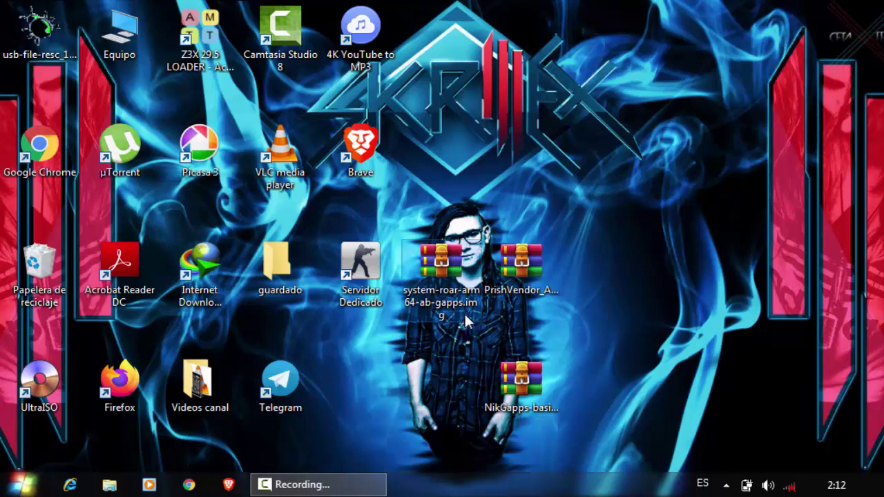
pyautogui.moveTo(440, 297)
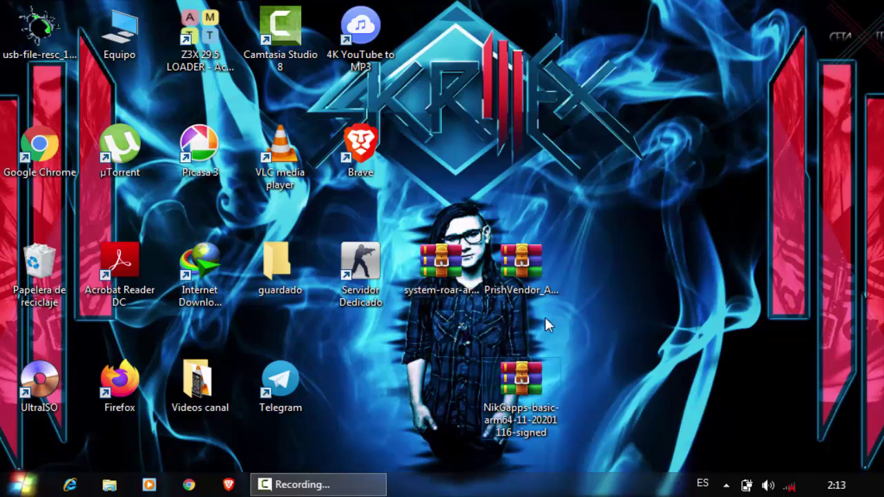
# Extract the system-roar-arm64-ab-gapps.img archive into its own folder on the desktop and minimise the progress window.
pyautogui.moveTo(443, 274)
pyautogui.click(429, 272)
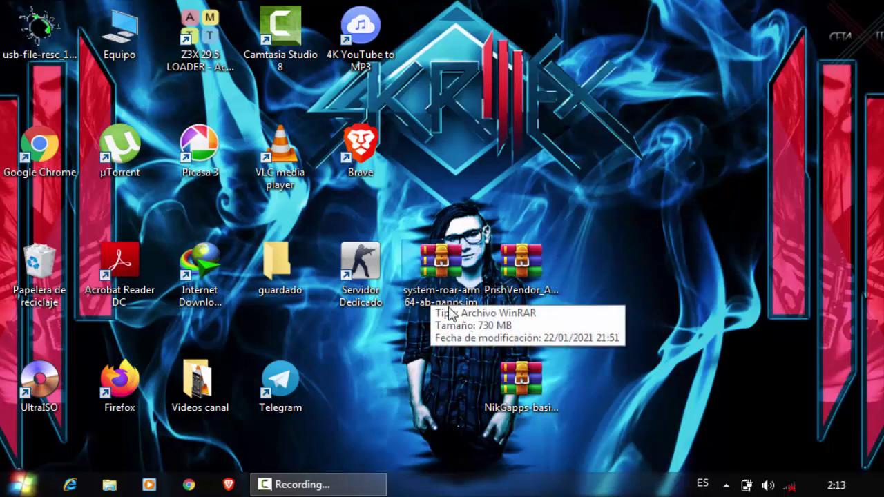
pyautogui.rightClick(432, 271)
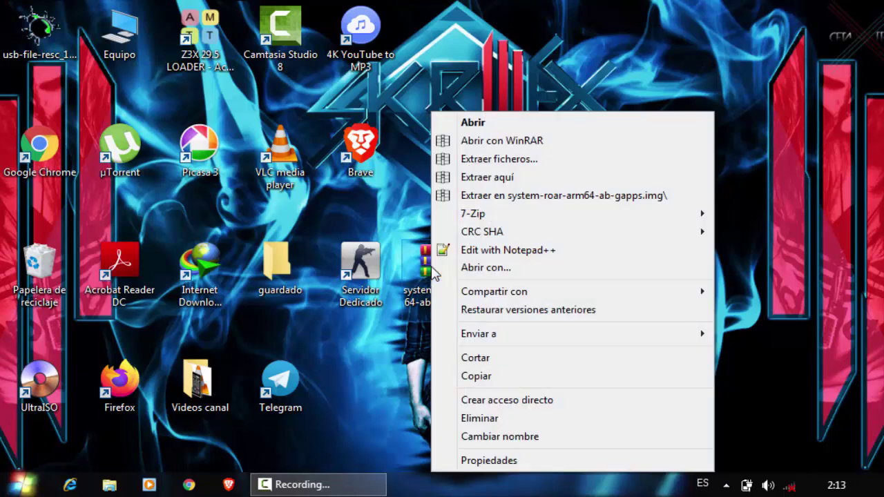
pyautogui.click(496, 195)
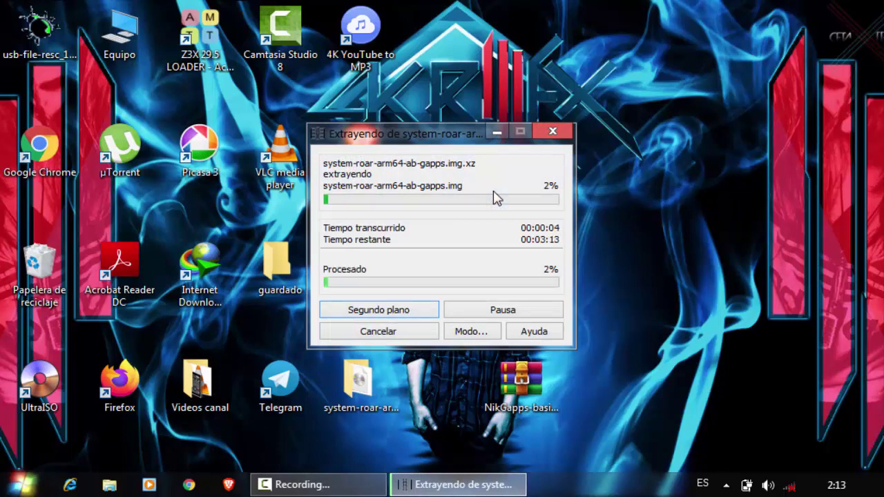
pyautogui.click(496, 132)
# Open the system-roar-arm64-ab-gapps.img.xz archive, widen the name column to read the full name of the image inside, and close the archive.
pyautogui.doubleClick(448, 264)
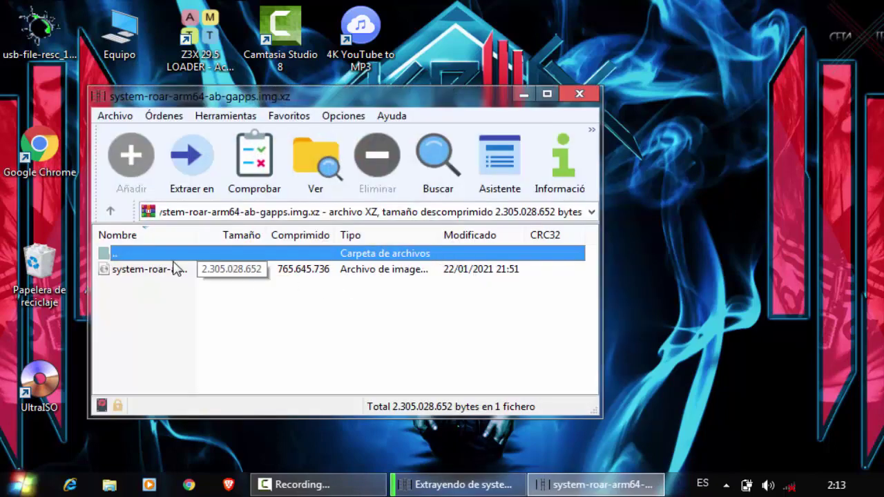
pyautogui.click(171, 270)
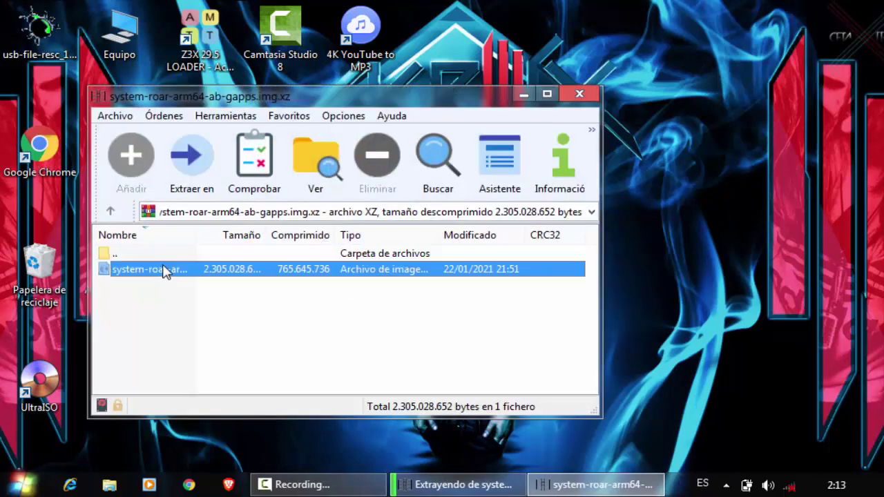
pyautogui.moveTo(198, 235); pyautogui.dragTo(302, 276)
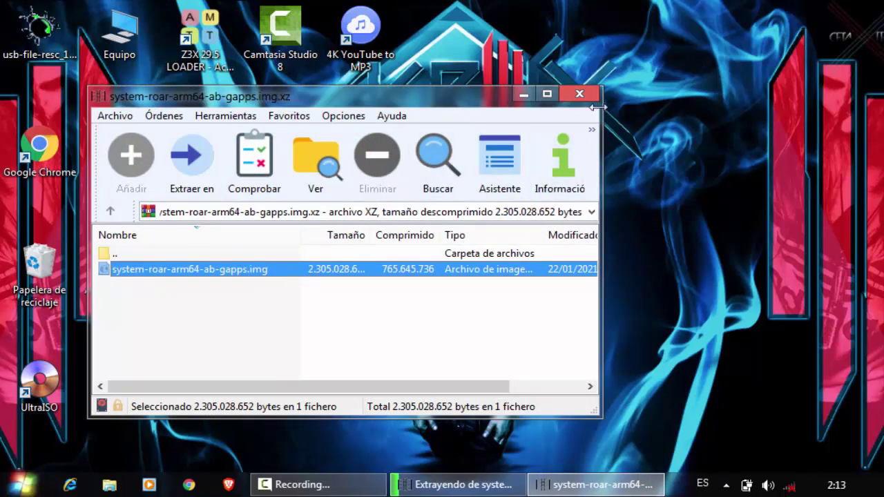
pyautogui.click(579, 93)
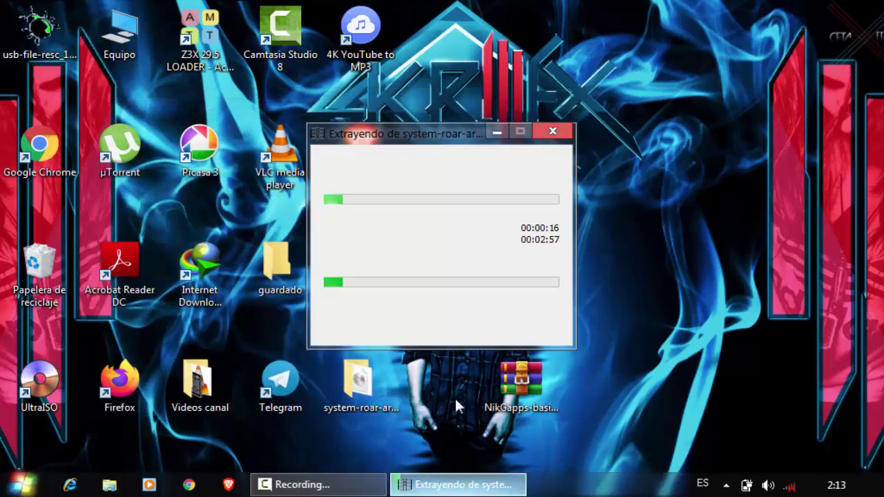
pyautogui.moveTo(454, 140); pyautogui.dragTo(449, 126)
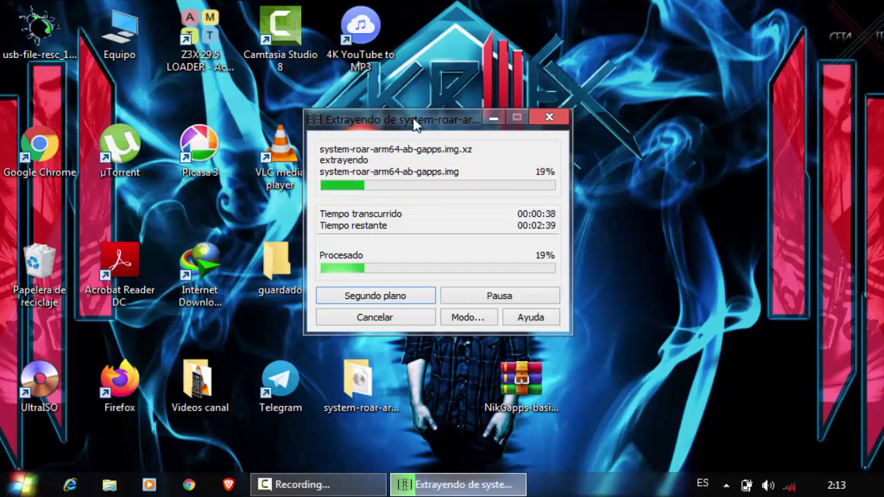
pyautogui.moveTo(401, 126); pyautogui.dragTo(400, 112)
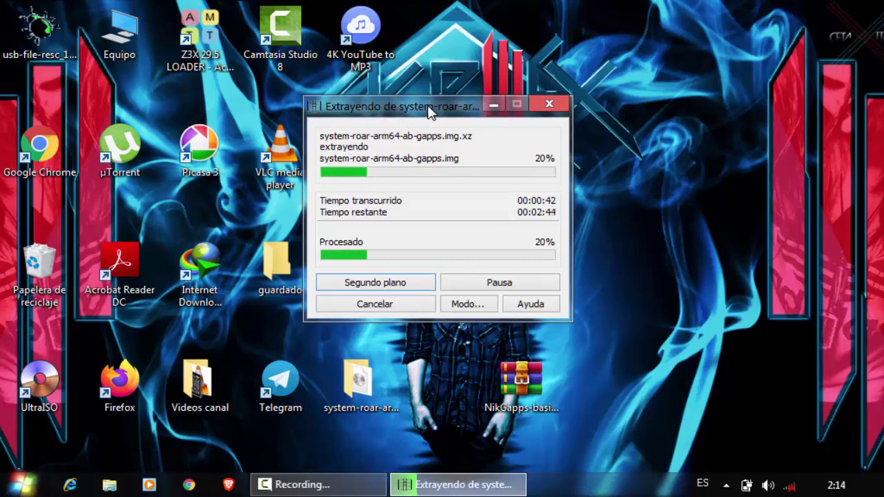
pyautogui.moveTo(436, 107); pyautogui.dragTo(282, 105)
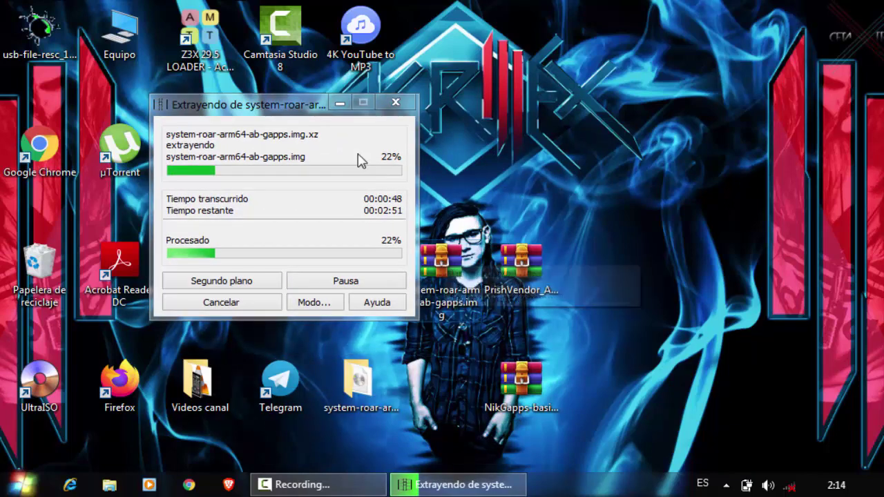
pyautogui.moveTo(297, 116); pyautogui.dragTo(279, 120)
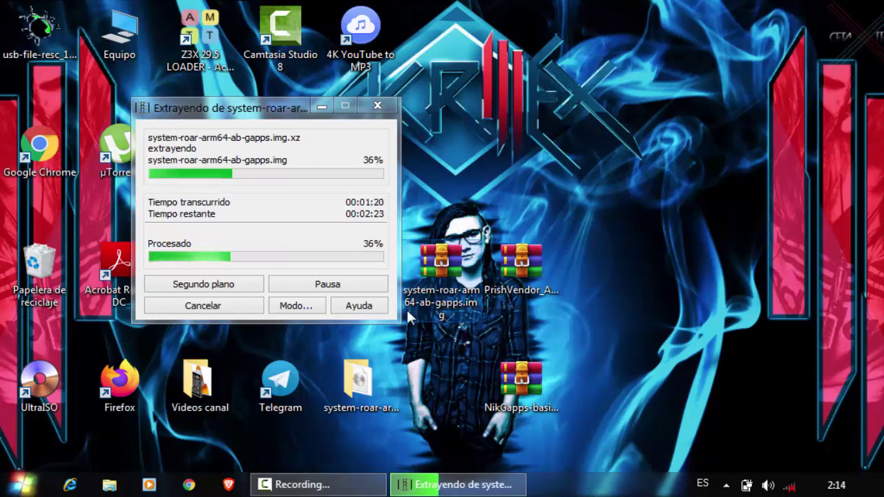
pyautogui.moveTo(260, 108); pyautogui.dragTo(458, 114)
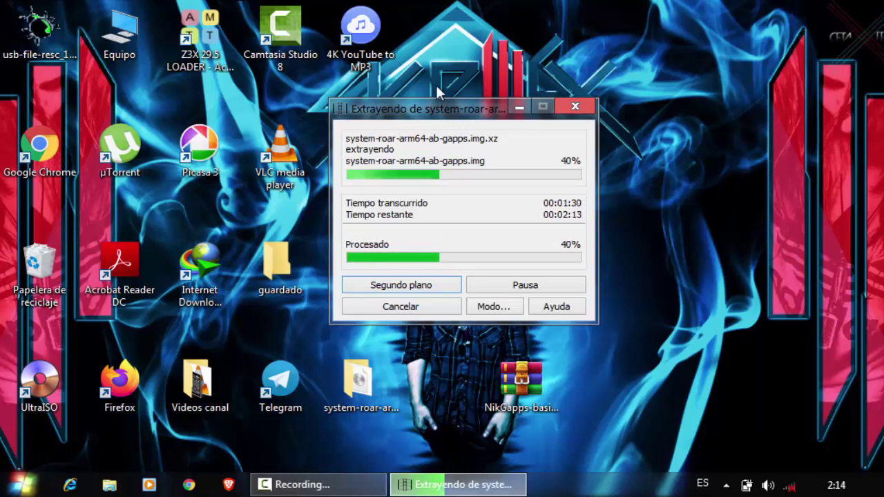
# Extract the PrishVendor_Arm64_V1_Redmi8A archive into its own folder on the desktop, keeping both extraction windows side by side.
pyautogui.moveTo(441, 101); pyautogui.dragTo(337, 97)
pyautogui.moveTo(558, 283); pyautogui.dragTo(636, 288)
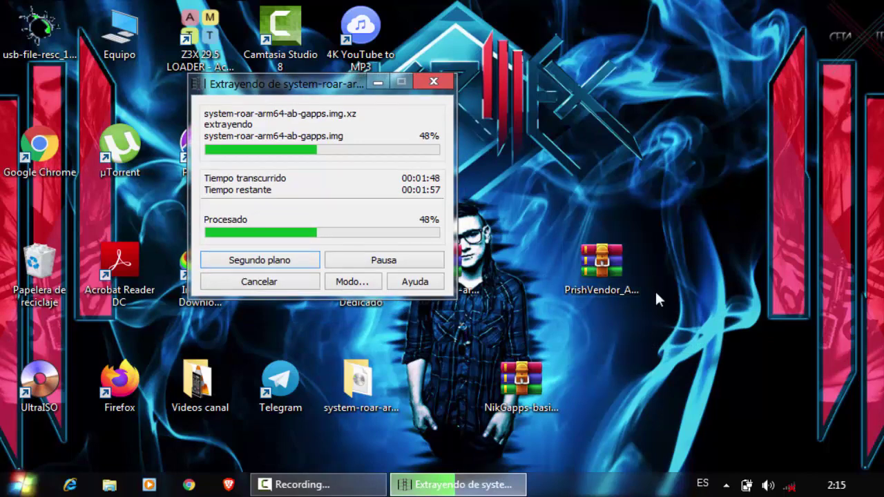
pyautogui.rightClick(584, 279)
pyautogui.click(634, 196)
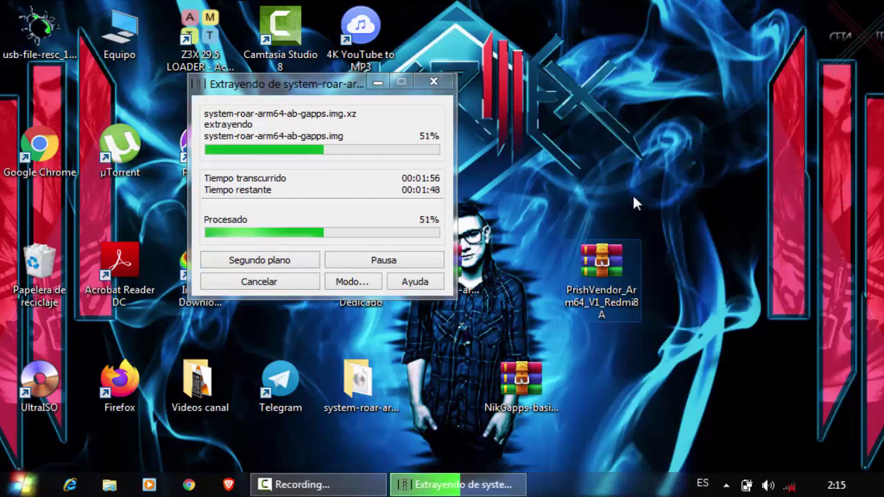
pyautogui.moveTo(427, 136); pyautogui.dragTo(622, 108)
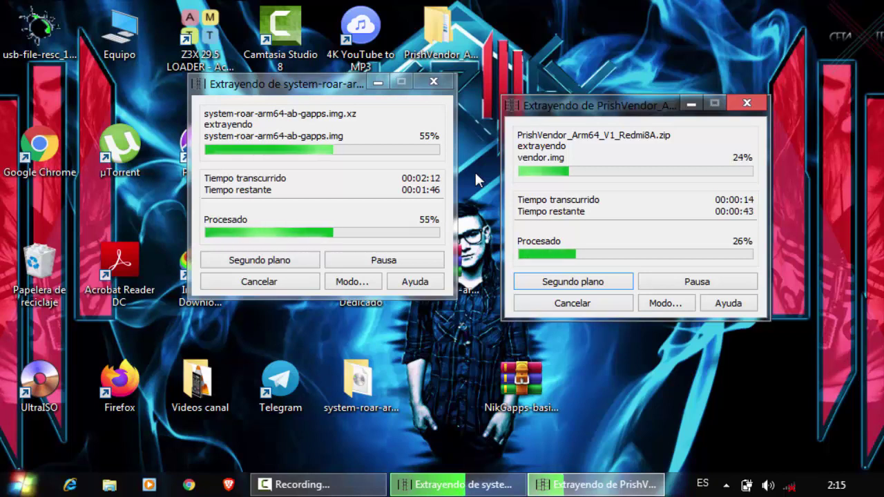
# Check the computer's processor, RAM and system type in the system properties, widening the window to read them, and close it.
pyautogui.doubleClick(114, 41)
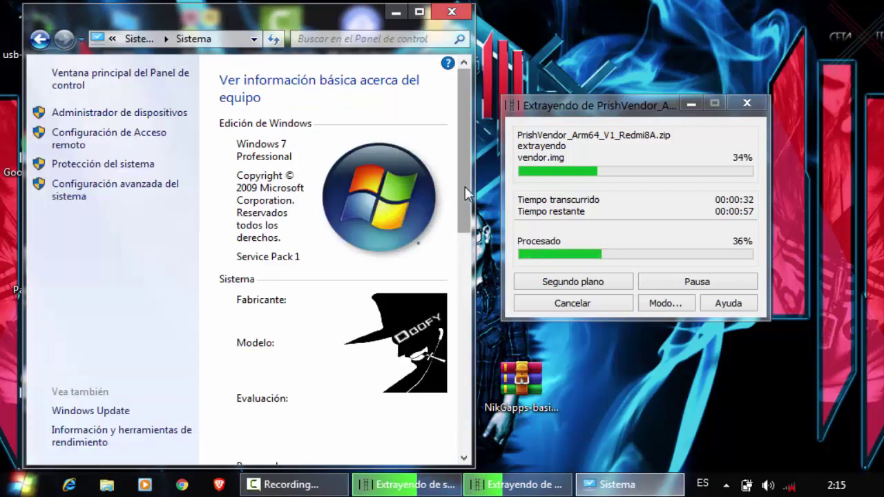
pyautogui.moveTo(465, 187); pyautogui.dragTo(546, 294)
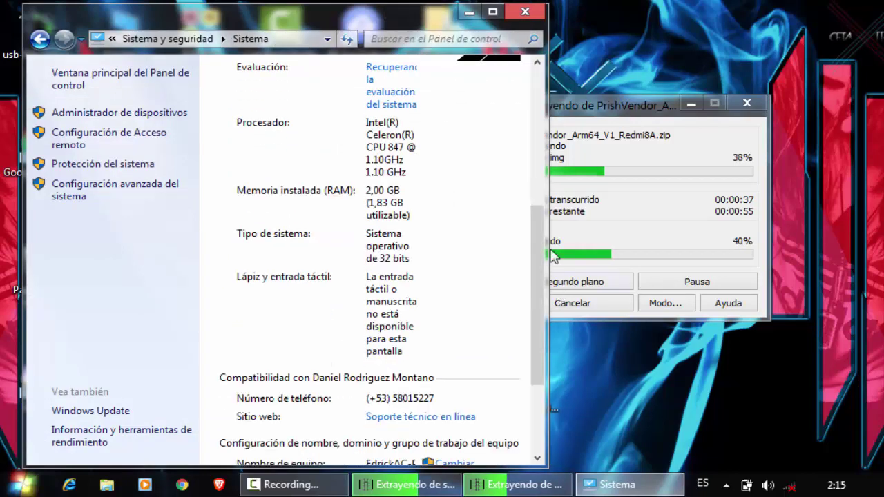
pyautogui.moveTo(549, 238); pyautogui.dragTo(597, 230)
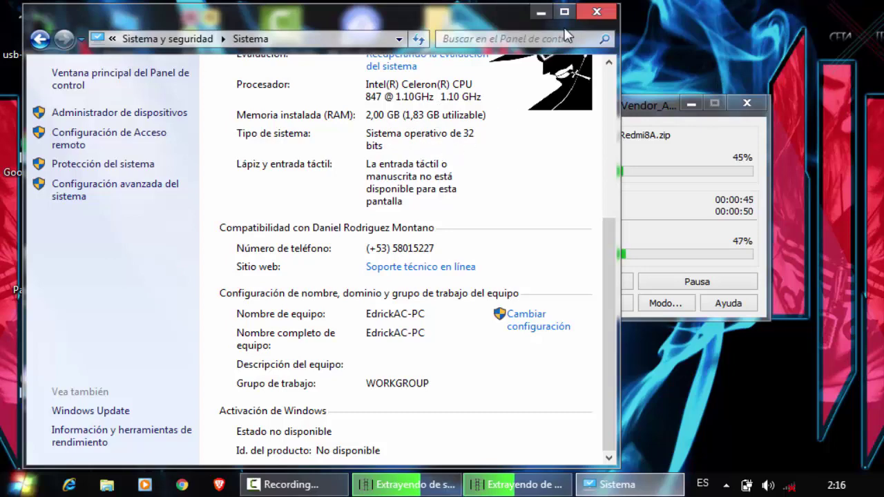
pyautogui.click(597, 11)
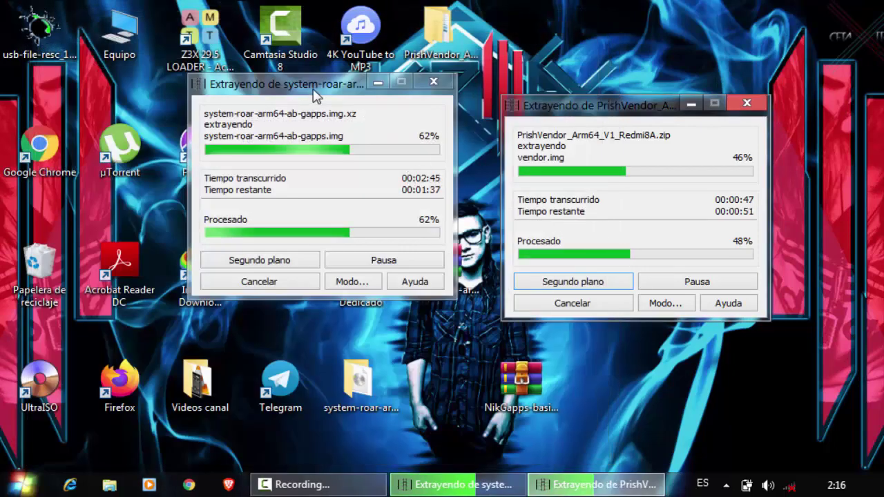
pyautogui.click(322, 101)
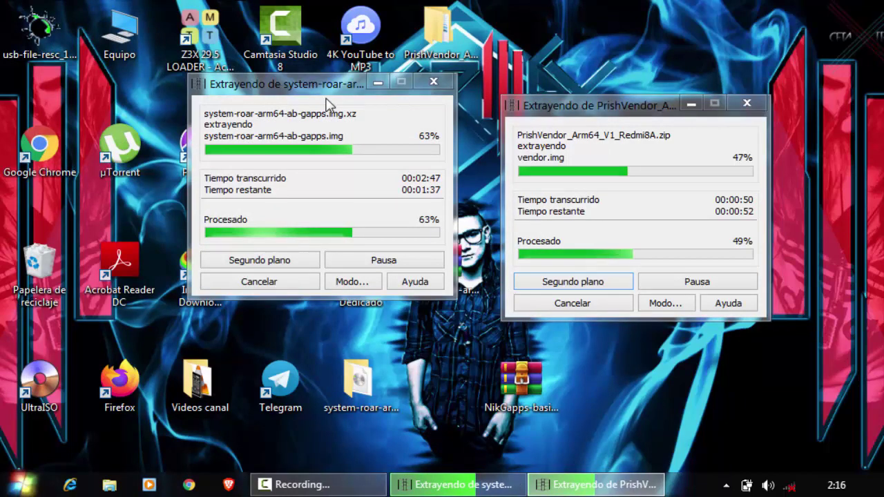
pyautogui.moveTo(327, 99); pyautogui.dragTo(327, 100)
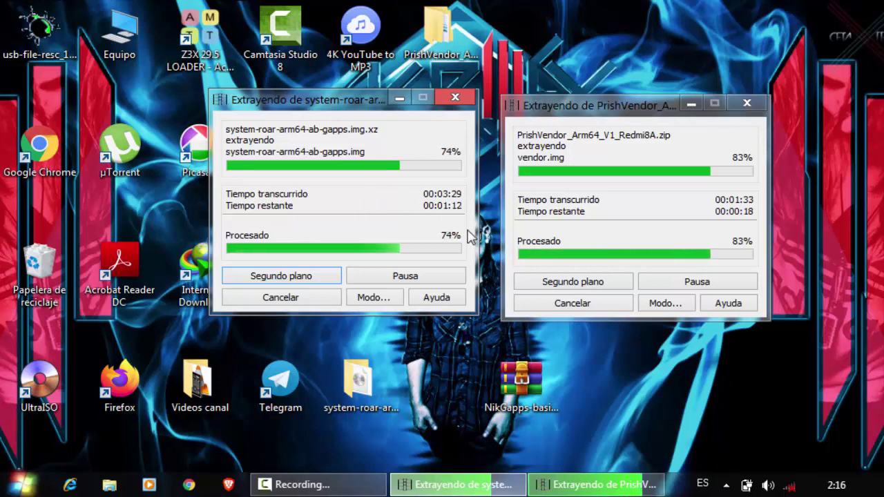
pyautogui.click(537, 399)
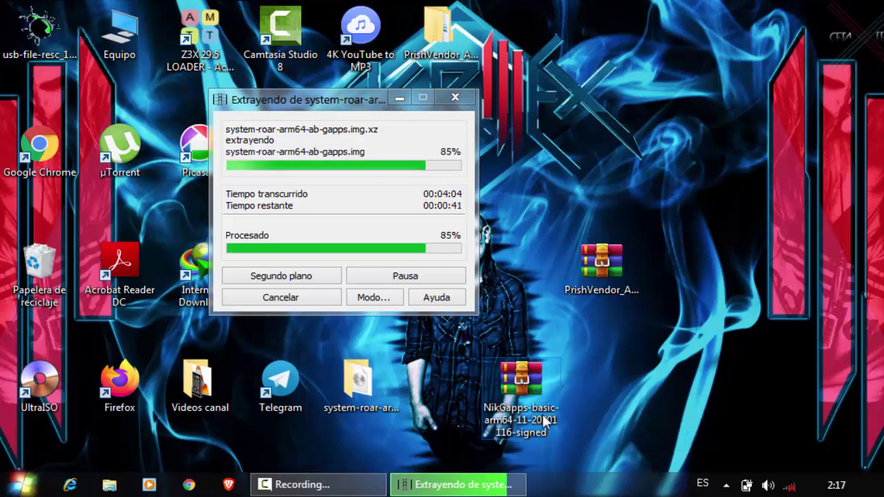
pyautogui.moveTo(542, 420)
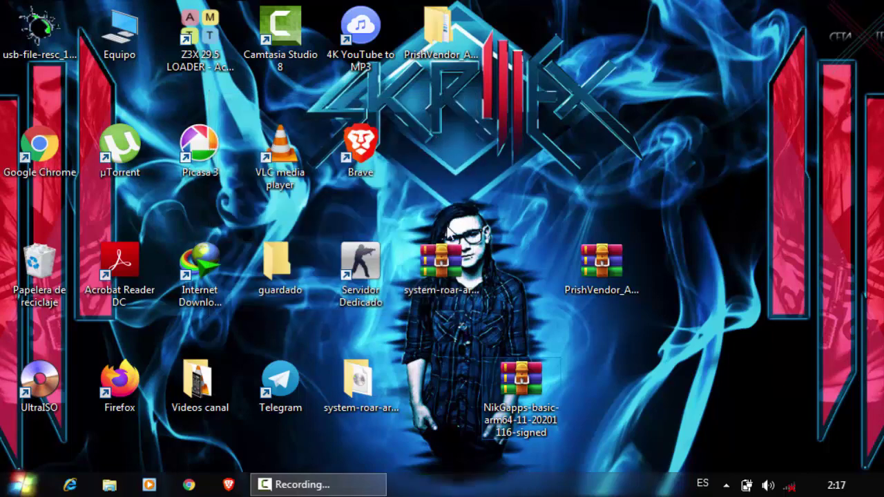
# Create a new folder on the desktop named "android11 ofiial".
pyautogui.rightClick(457, 199)
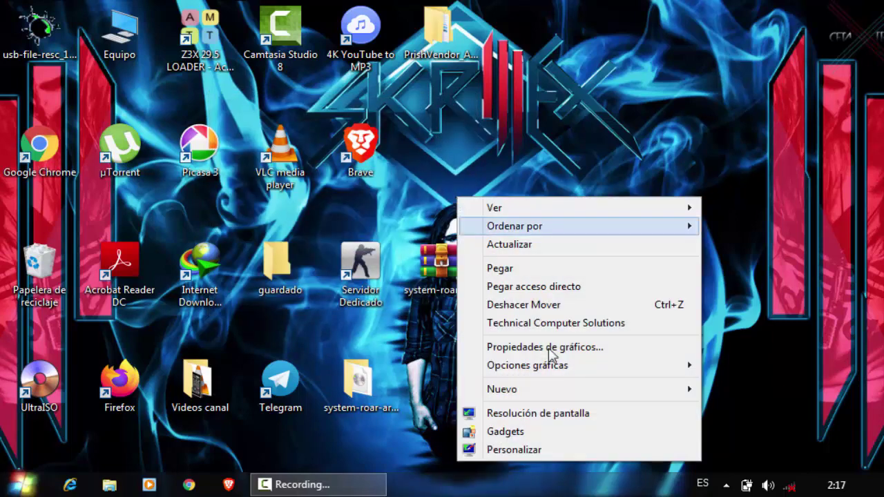
pyautogui.moveTo(632, 399)
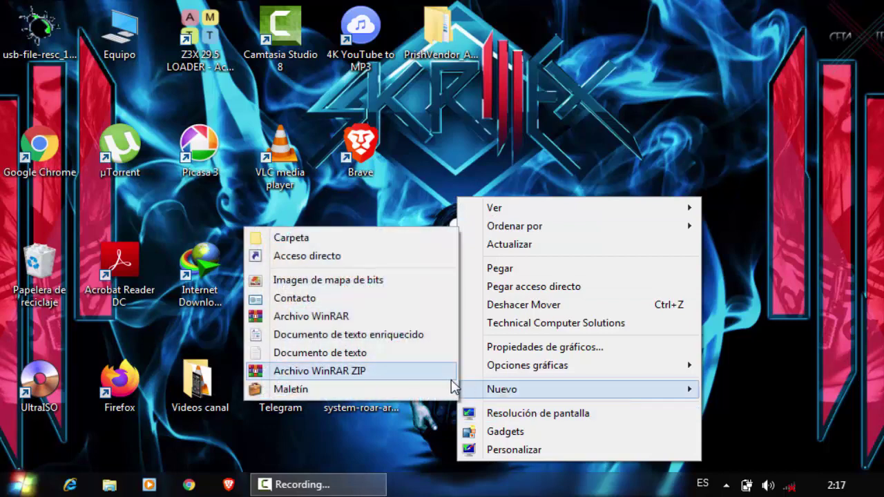
pyautogui.click(324, 238)
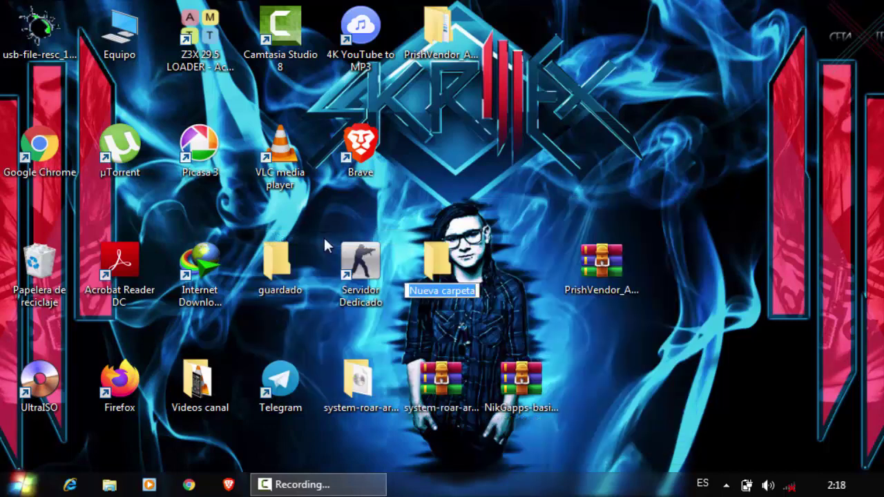
pyautogui.write('an')
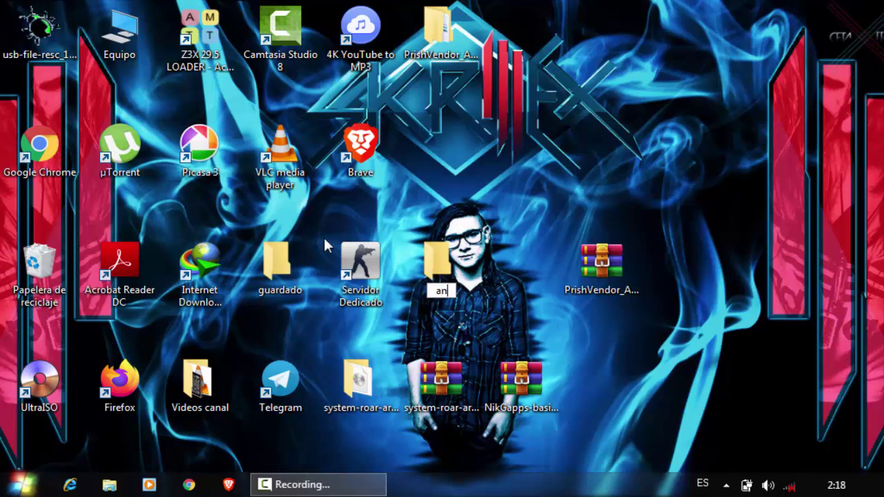
pyautogui.write('droid1')
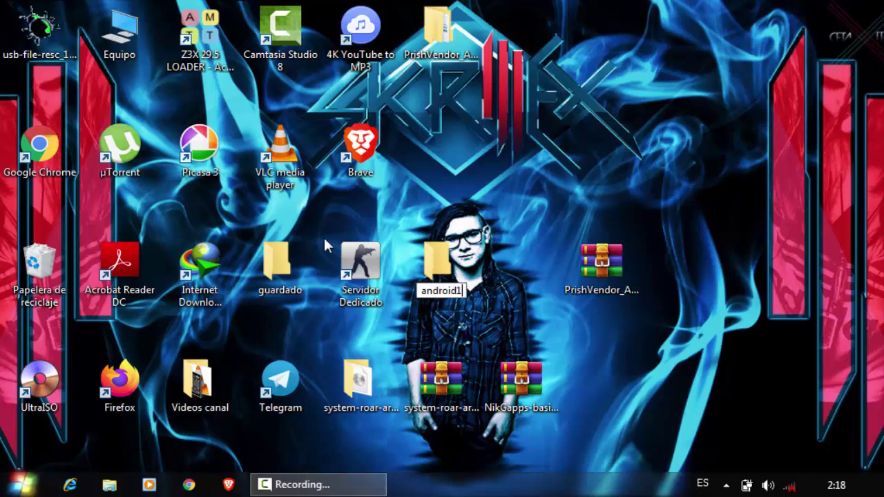
pyautogui.write('1 ')
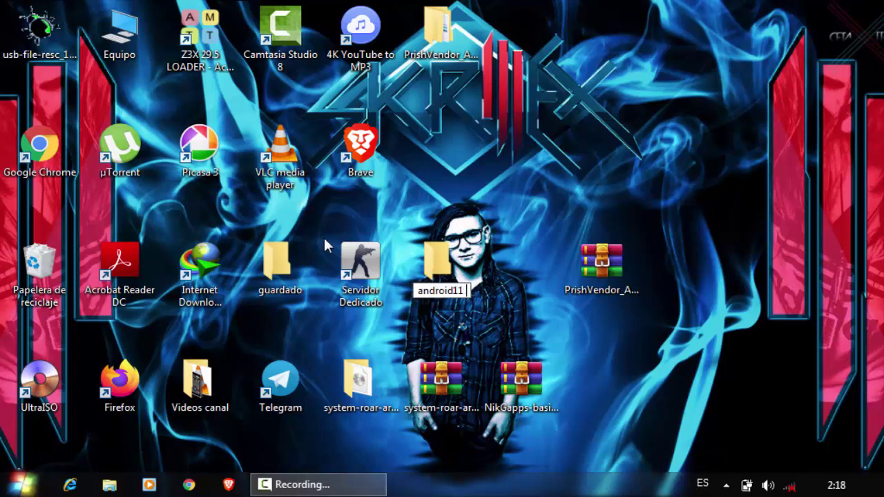
pyautogui.write('ofiial')
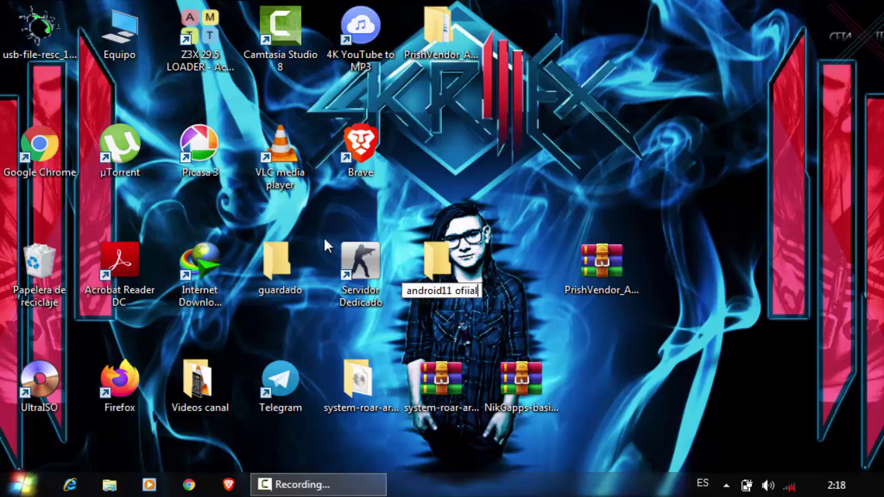
pyautogui.press('BackSpace')
pyautogui.press('BackSpace')
pyautogui.press('BackSpace')
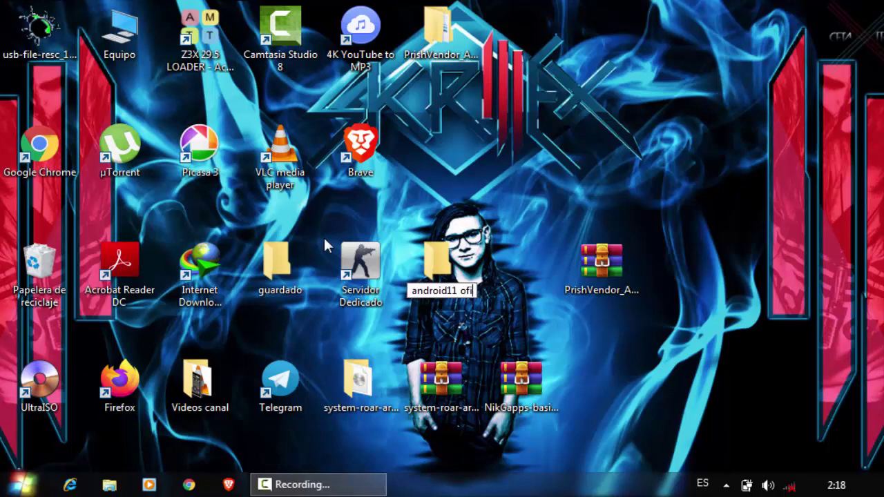
pyautogui.write('ia')
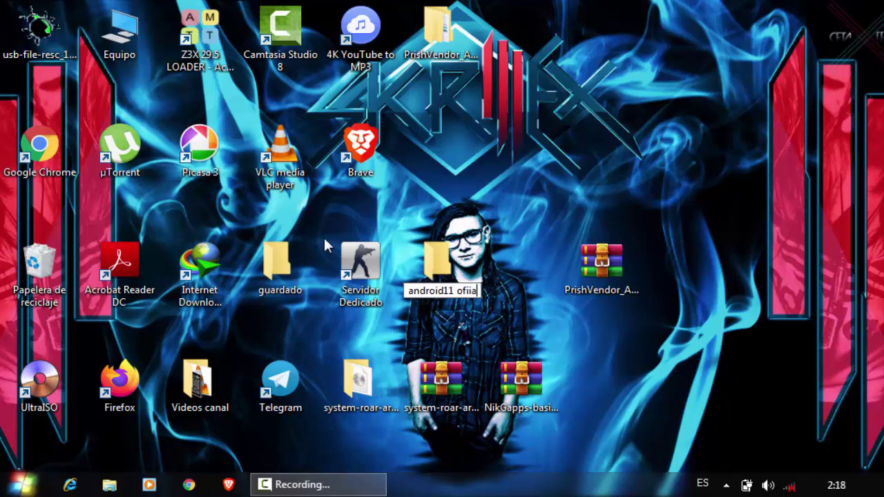
pyautogui.write('l')
pyautogui.press('Return')
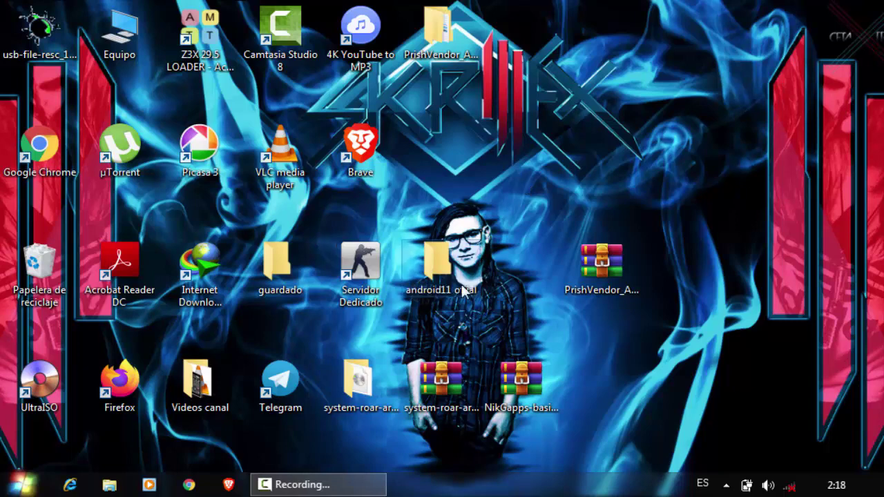
# Move the system-roar-arm64-ab-gapps image from its extracted folder into the android11 ofiial folder, minimising both folder windows.
pyautogui.doubleClick(361, 405)
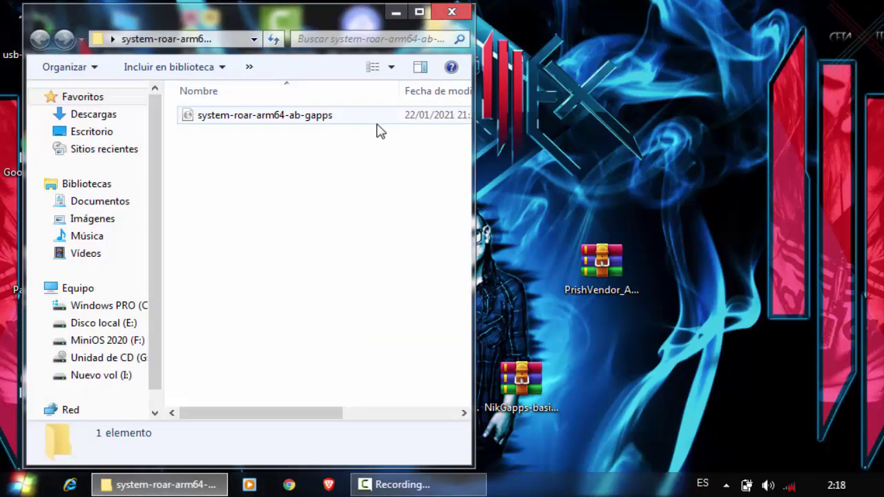
pyautogui.click(353, 129)
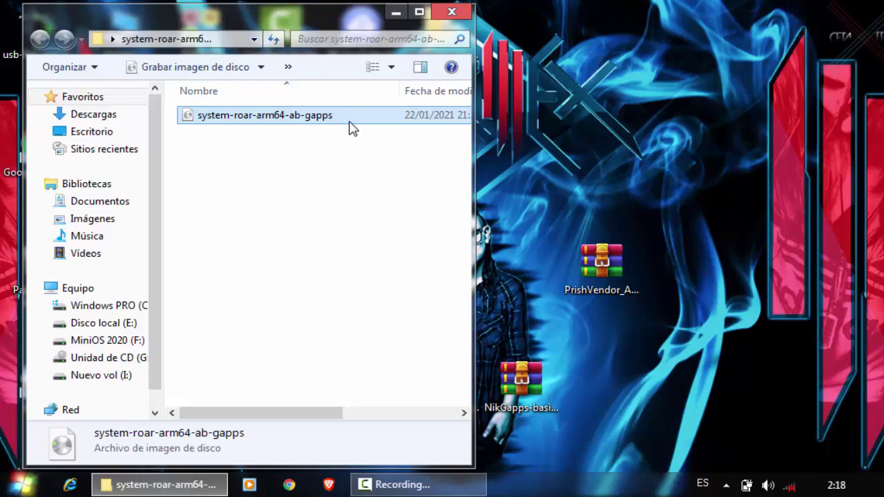
pyautogui.rightClick(352, 129)
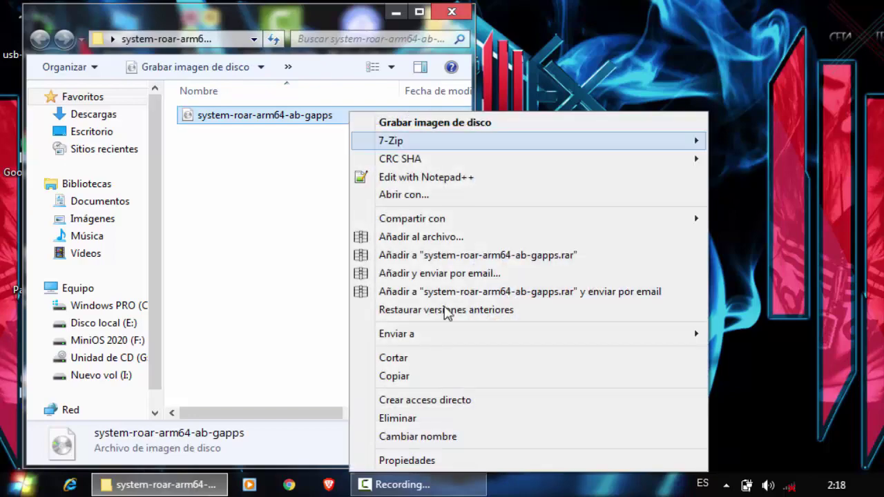
pyautogui.click(436, 359)
pyautogui.click(390, 17)
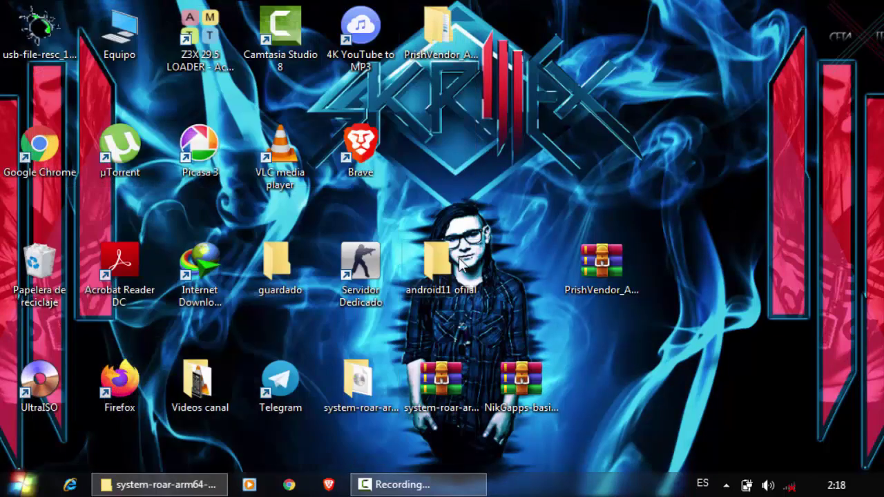
pyautogui.doubleClick(453, 259)
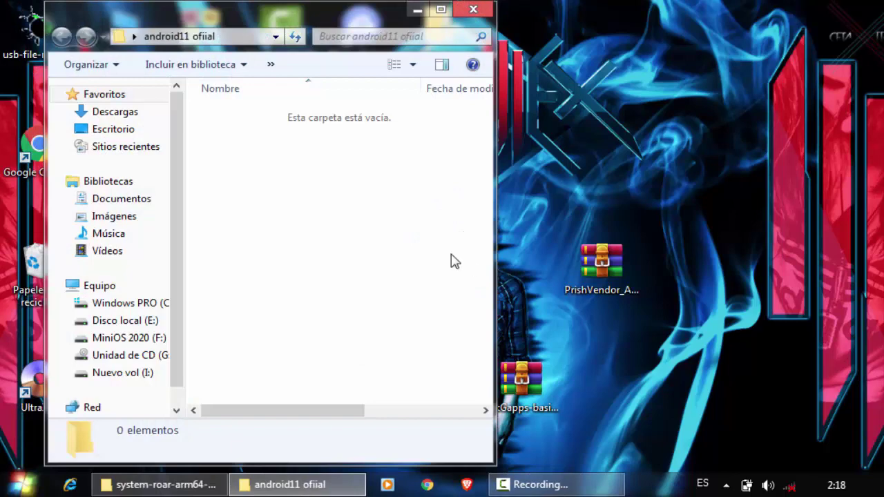
pyautogui.rightClick(392, 250)
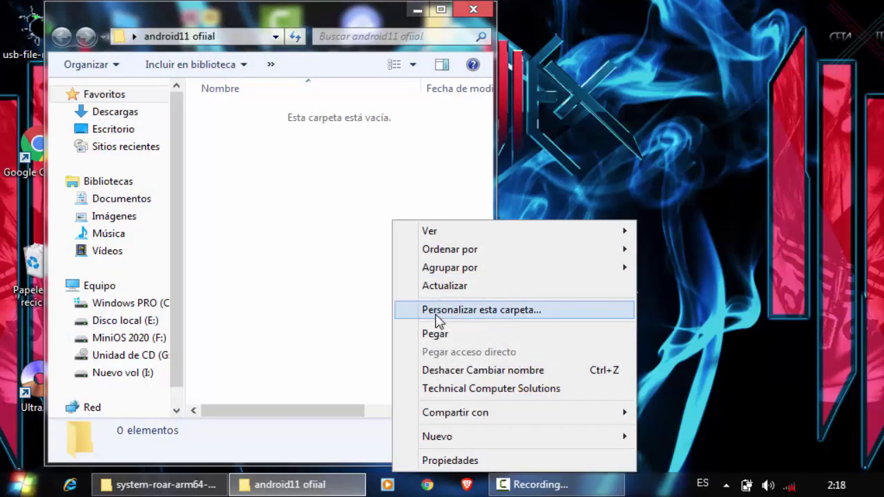
pyautogui.click(436, 335)
pyautogui.click(417, 9)
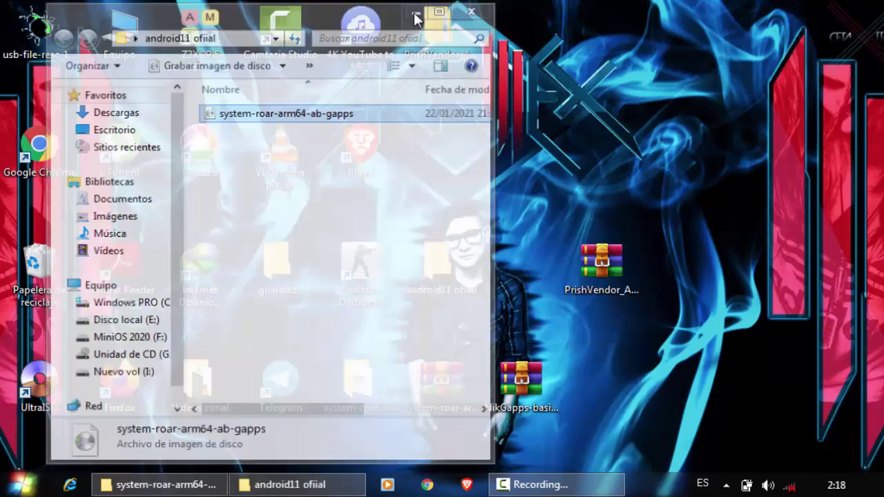
# Move the boot and vendor images from the PRISH folder inside the extracted PrishVendor folder into the android11 ofiial folder.
pyautogui.doubleClick(433, 55)
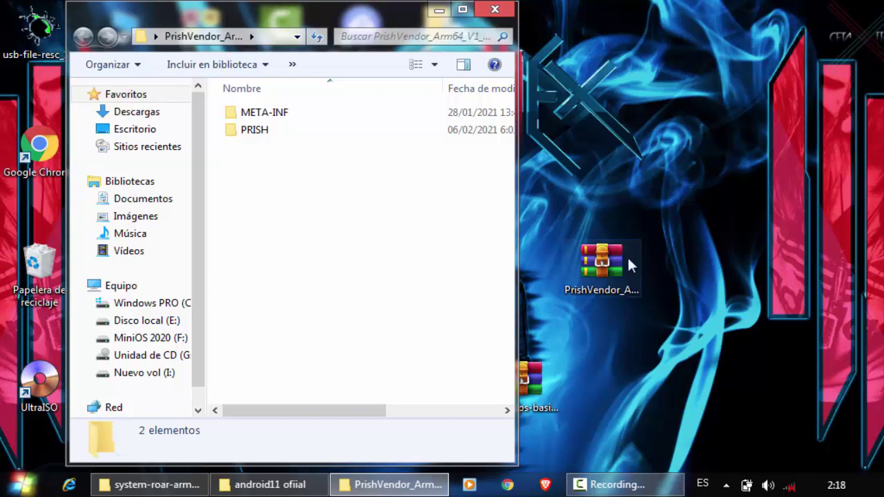
pyautogui.doubleClick(268, 135)
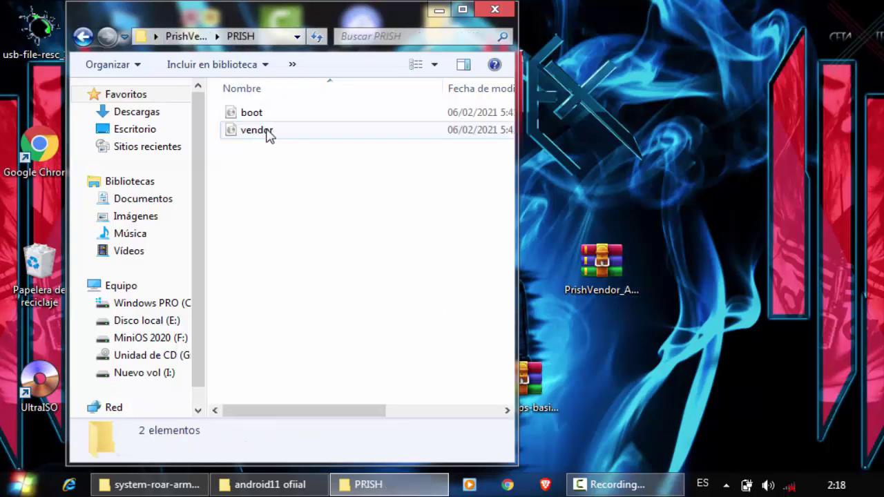
pyautogui.moveTo(258, 158); pyautogui.dragTo(251, 114)
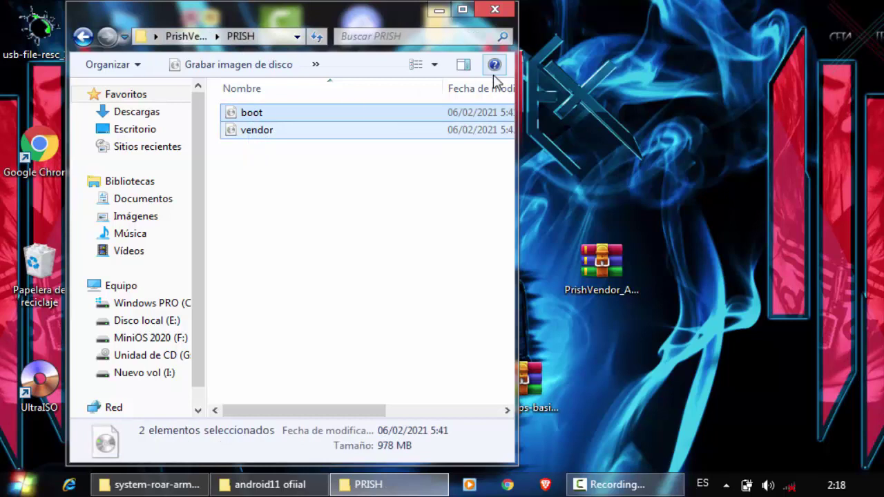
pyautogui.moveTo(519, 150); pyautogui.dragTo(703, 206)
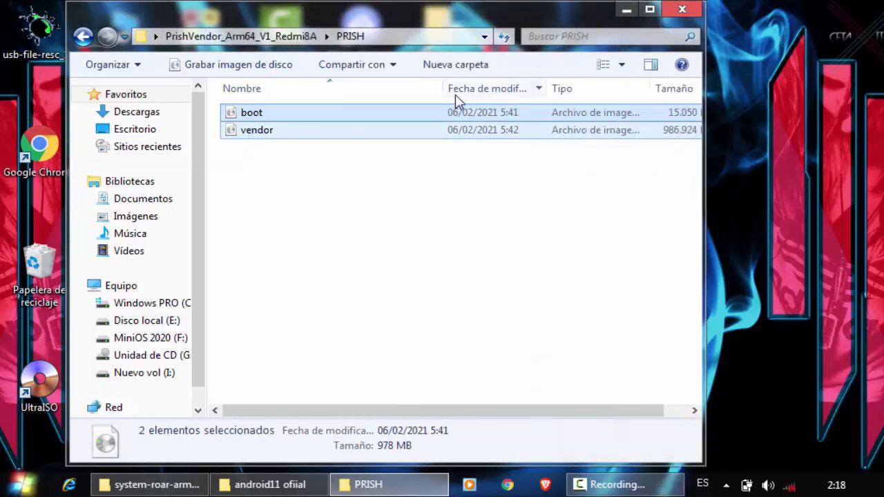
pyautogui.moveTo(442, 88); pyautogui.dragTo(562, 142)
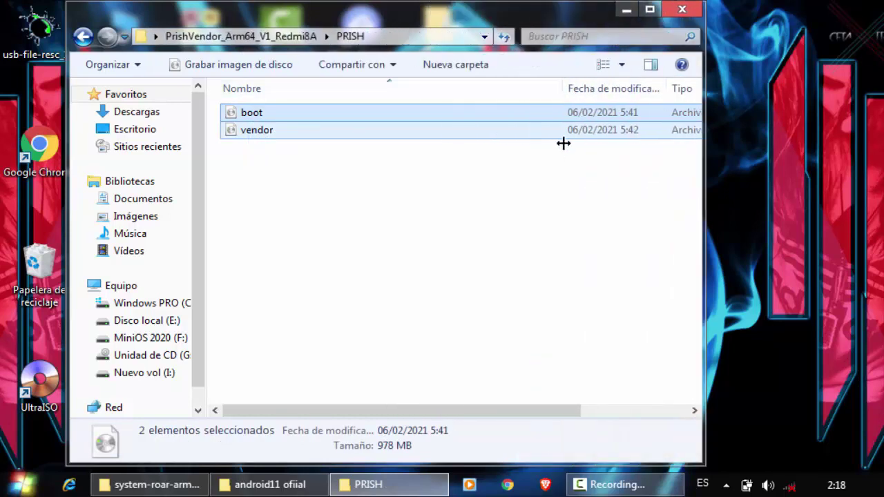
pyautogui.rightClick(263, 135)
pyautogui.click(313, 344)
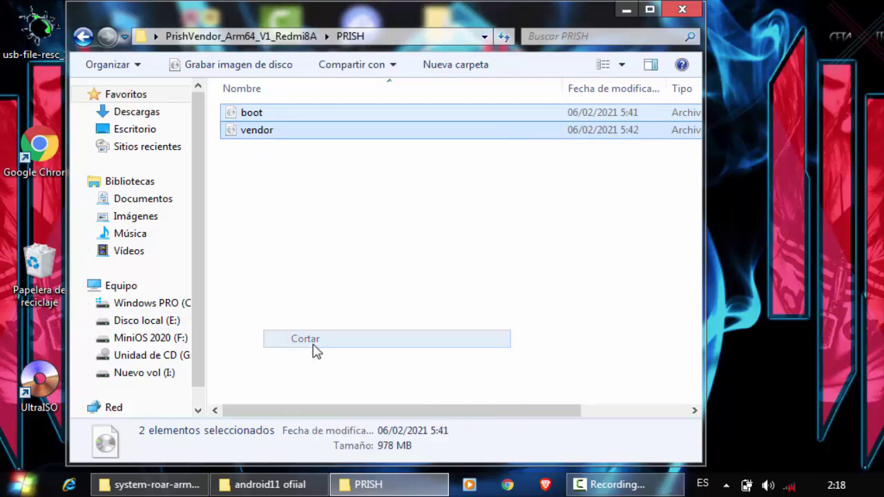
pyautogui.click(625, 18)
pyautogui.click(270, 484)
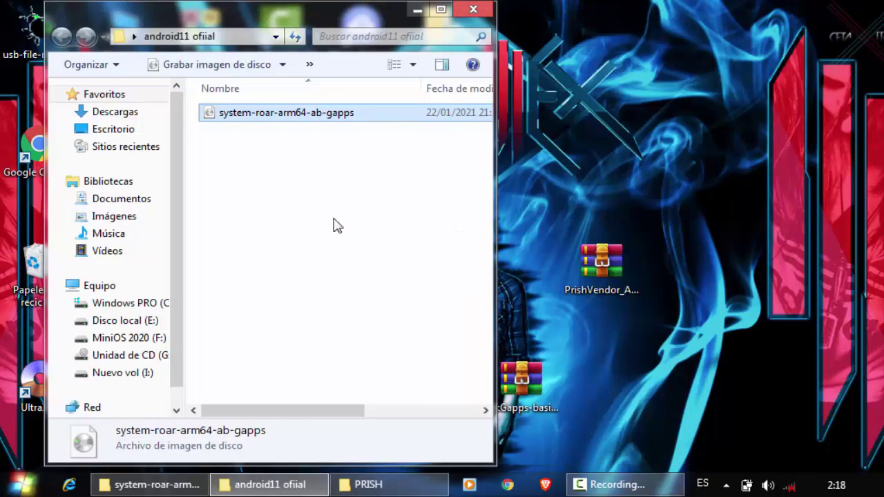
pyautogui.click(332, 226)
pyautogui.rightClick(333, 226)
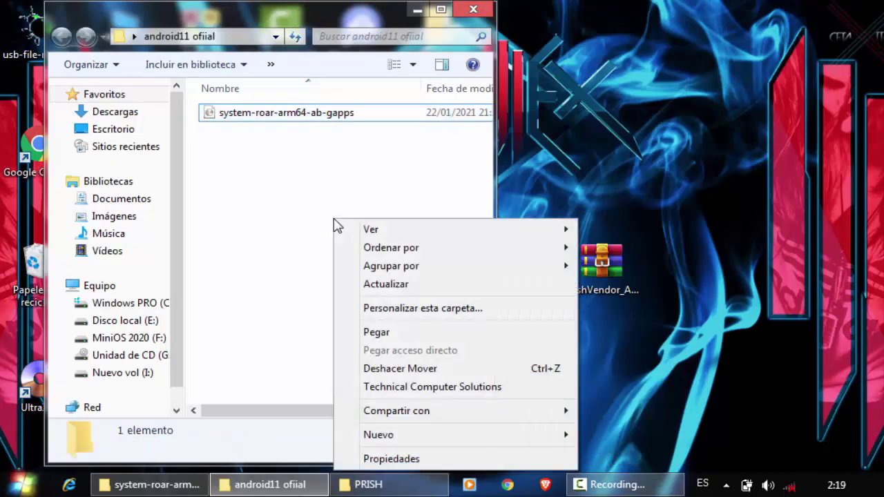
pyautogui.click(372, 332)
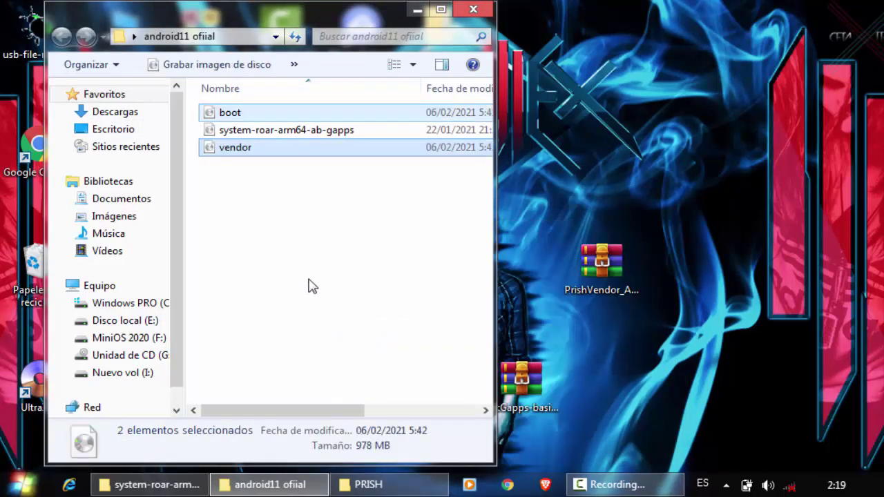
# Check the boot, system-roar and vendor images in the android11 ofiial folder one by one, and close the folder.
pyautogui.click(288, 250)
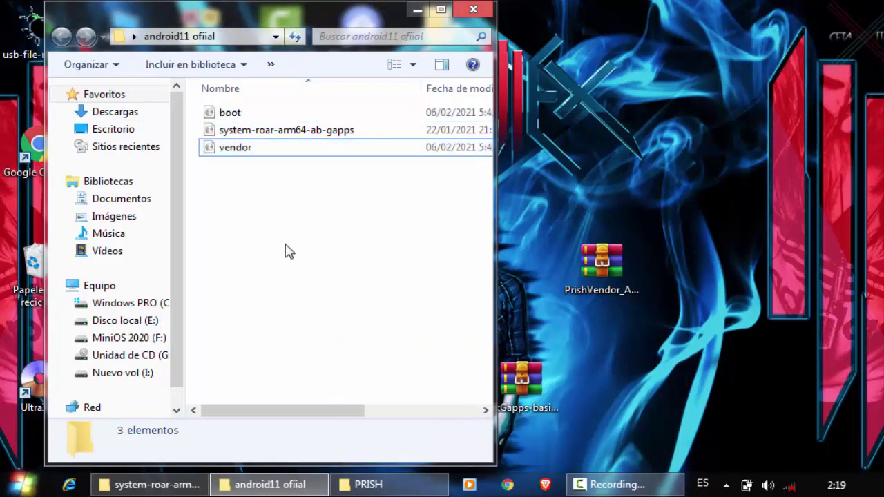
pyautogui.click(233, 116)
pyautogui.click(233, 133)
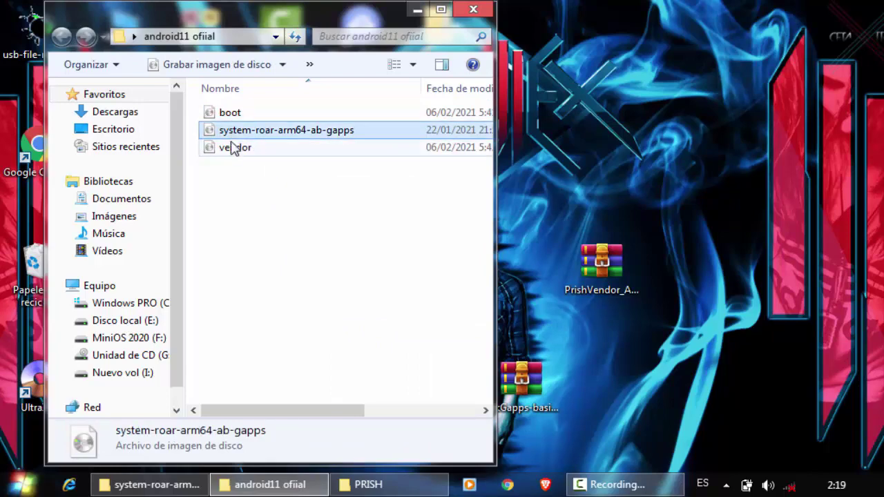
pyautogui.click(235, 149)
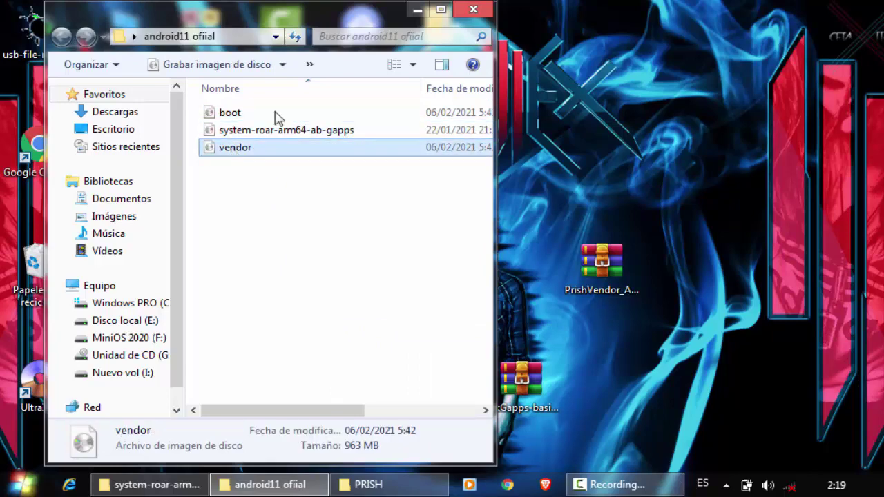
pyautogui.click(475, 13)
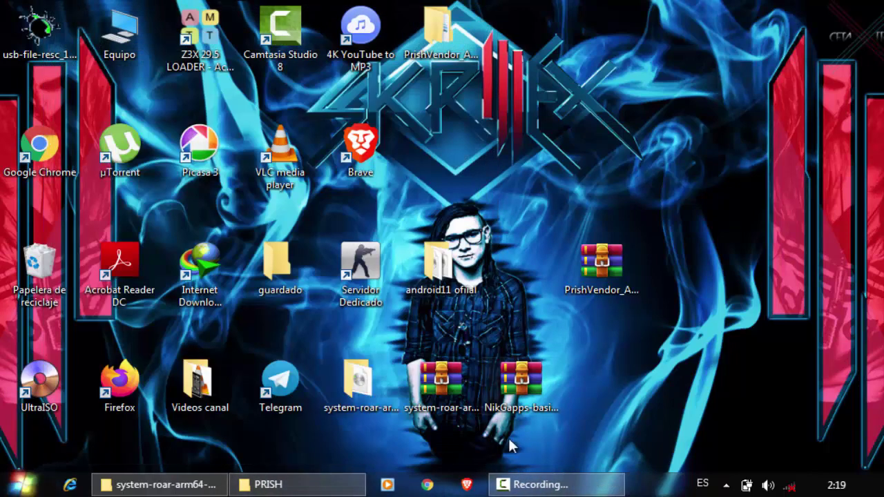
pyautogui.click(520, 392)
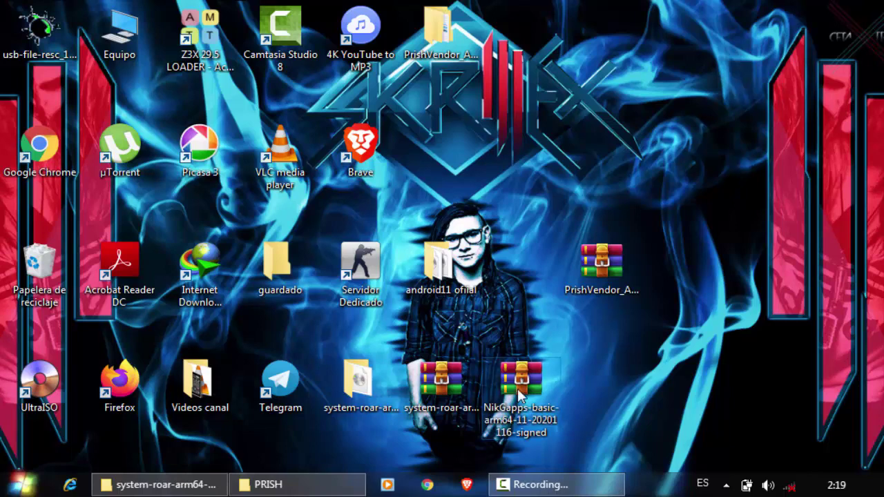
pyautogui.doubleClick(436, 266)
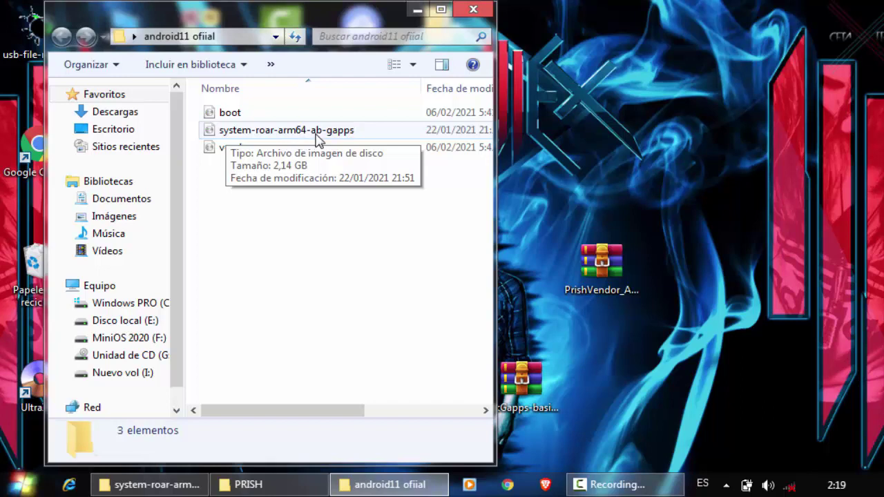
pyautogui.click(343, 138)
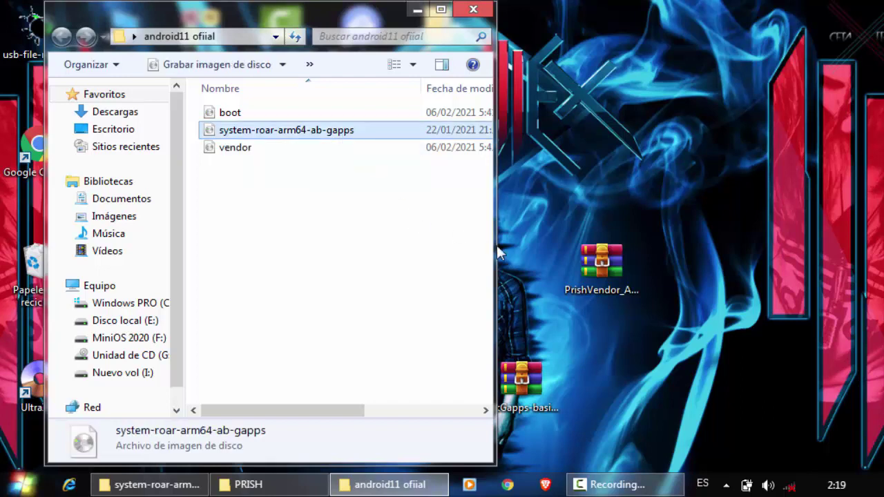
pyautogui.moveTo(539, 392); pyautogui.dragTo(566, 321)
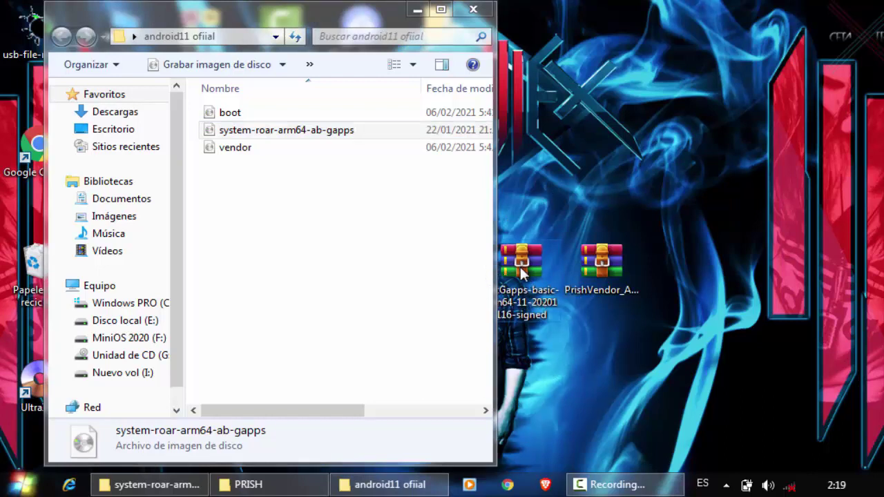
pyautogui.moveTo(529, 278)
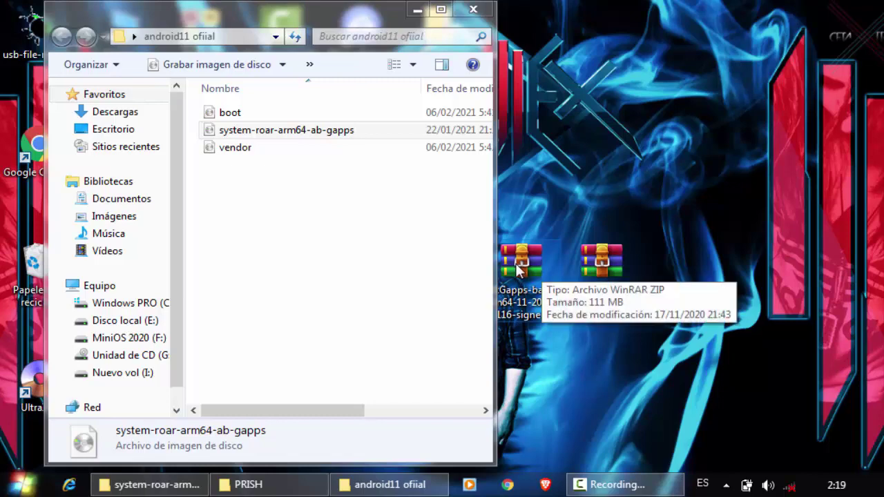
pyautogui.rightClick(518, 271)
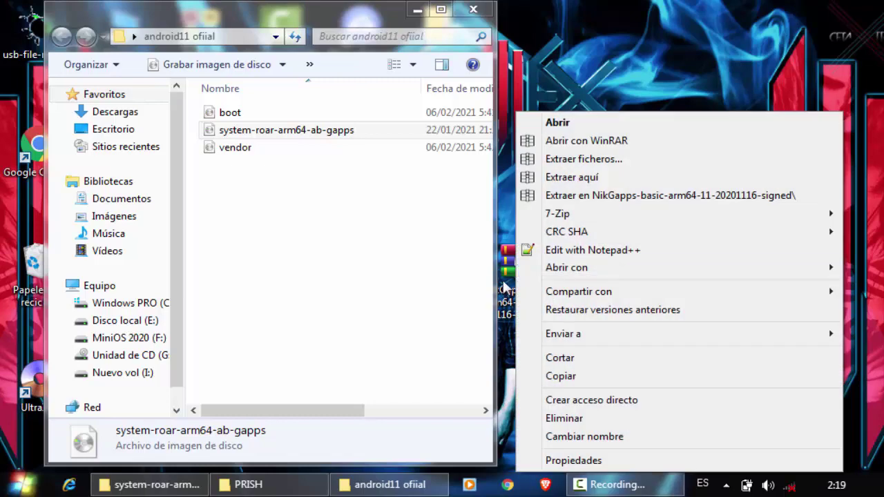
pyautogui.click(594, 57)
pyautogui.click(370, 188)
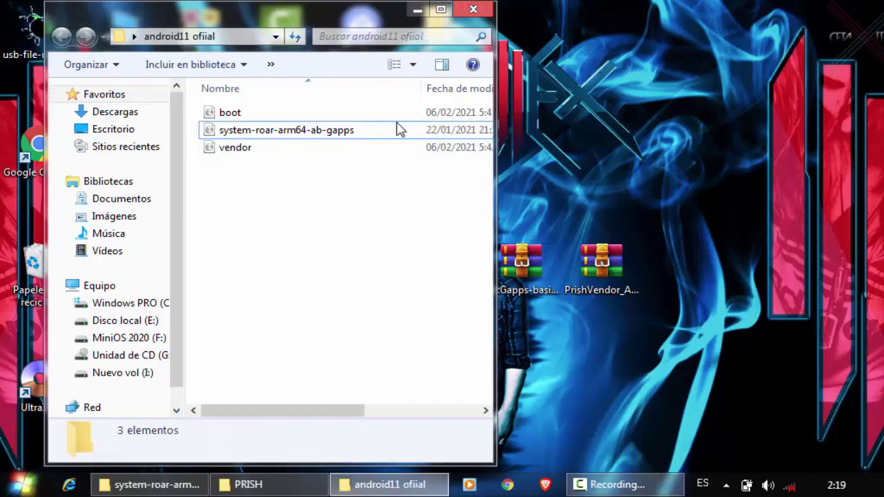
pyautogui.click(473, 9)
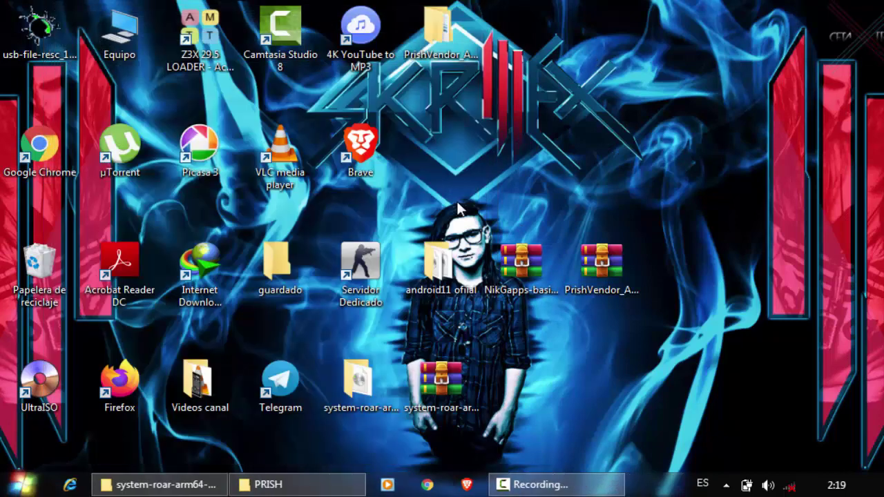
pyautogui.rightClick(435, 275)
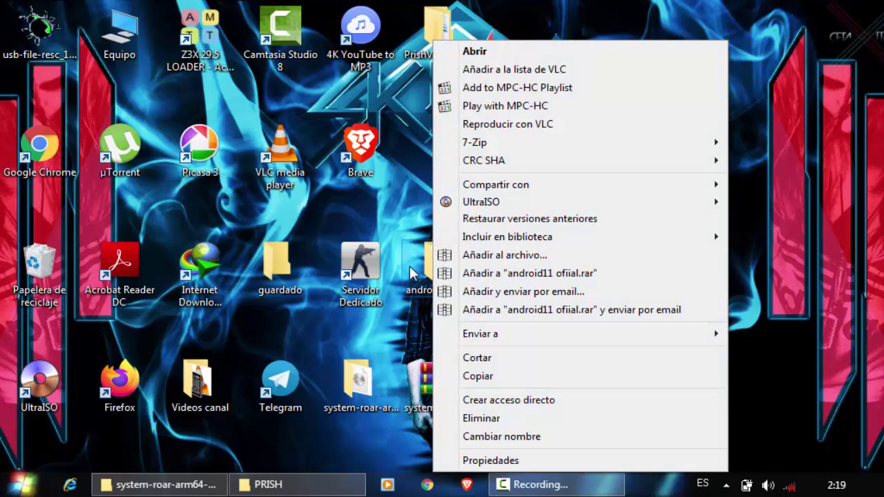
pyautogui.click(413, 271)
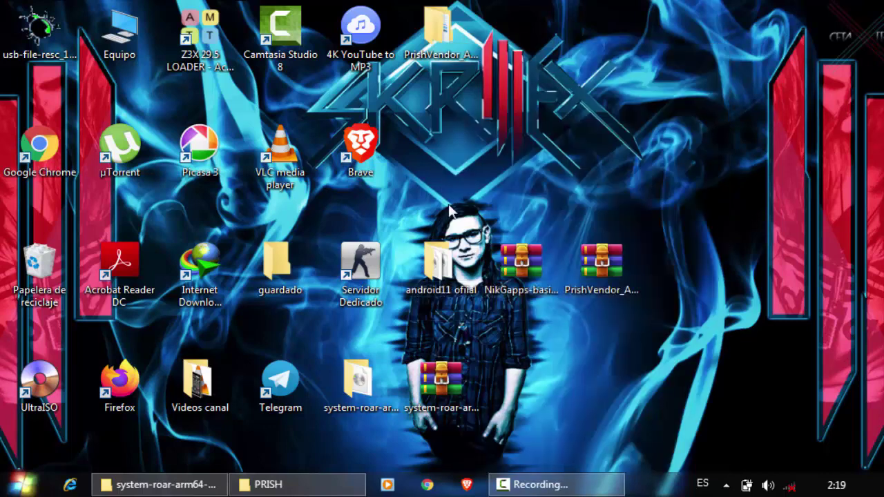